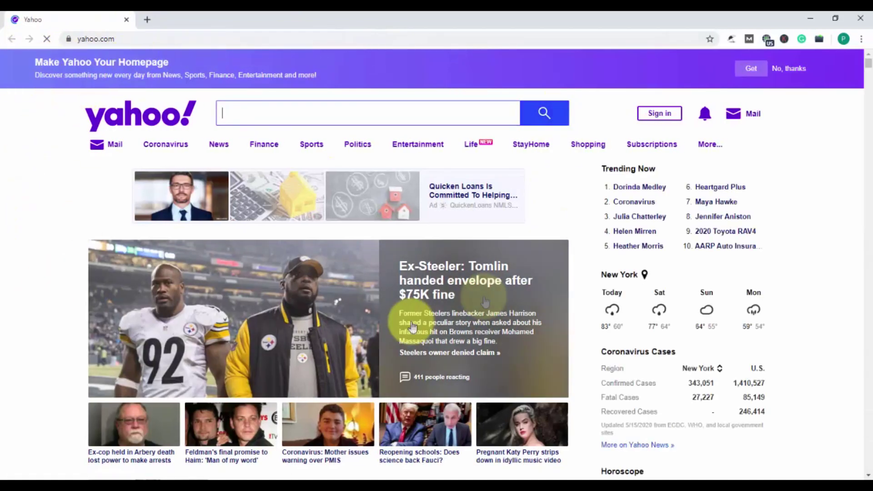
# Search 'facebook' from a new tab's address bar, which returns Yahoo Search results.
pyautogui.scroll(-5, 389, 244)
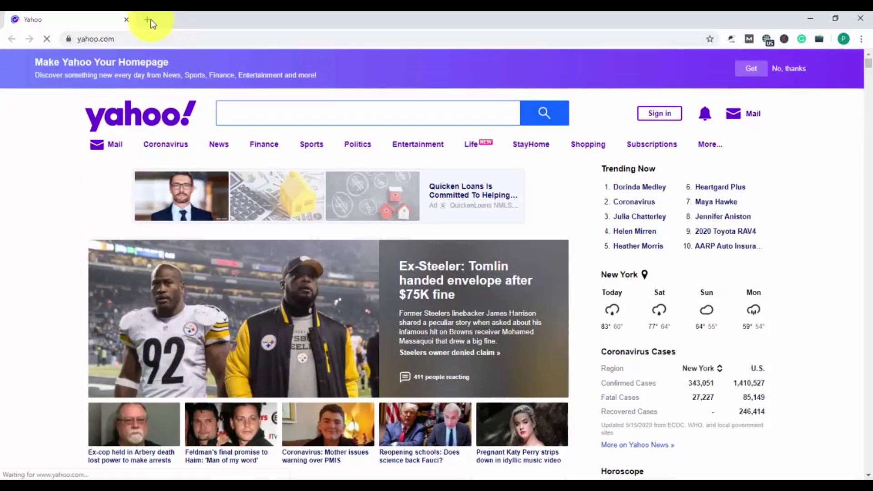
pyautogui.click(146, 19)
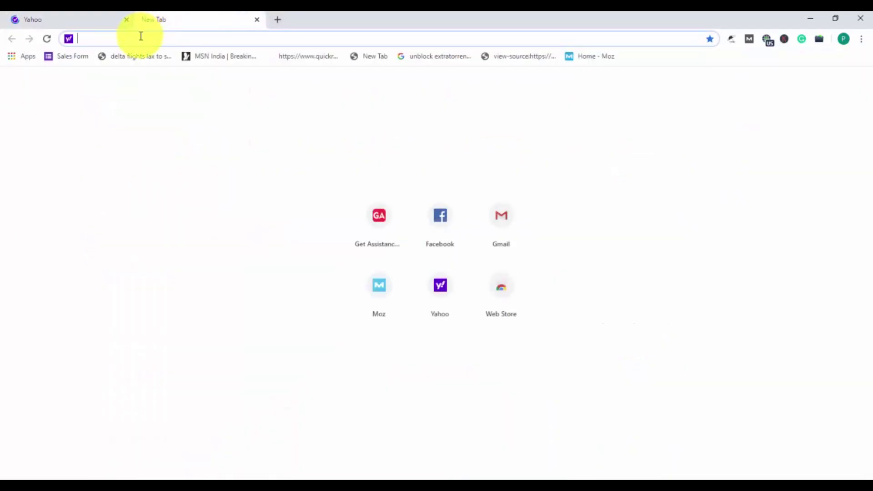
pyautogui.write('face')
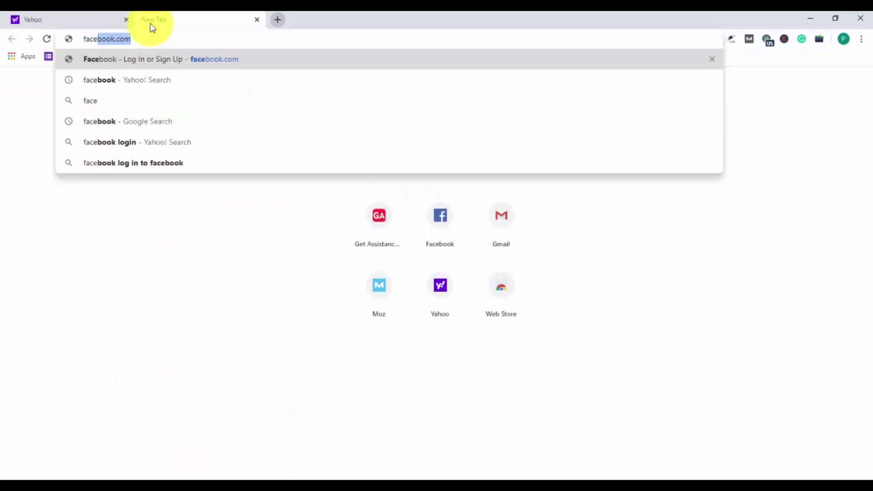
pyautogui.write('book')
pyautogui.press('BackSpace')
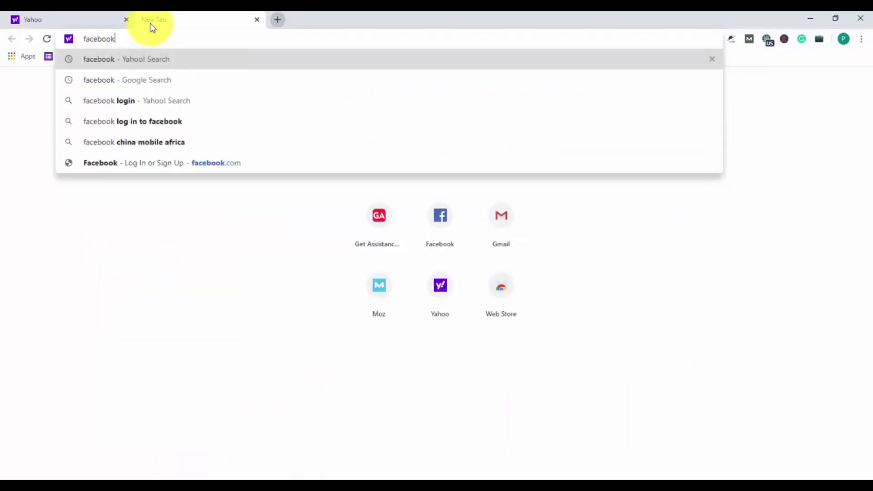
pyautogui.press('Return')
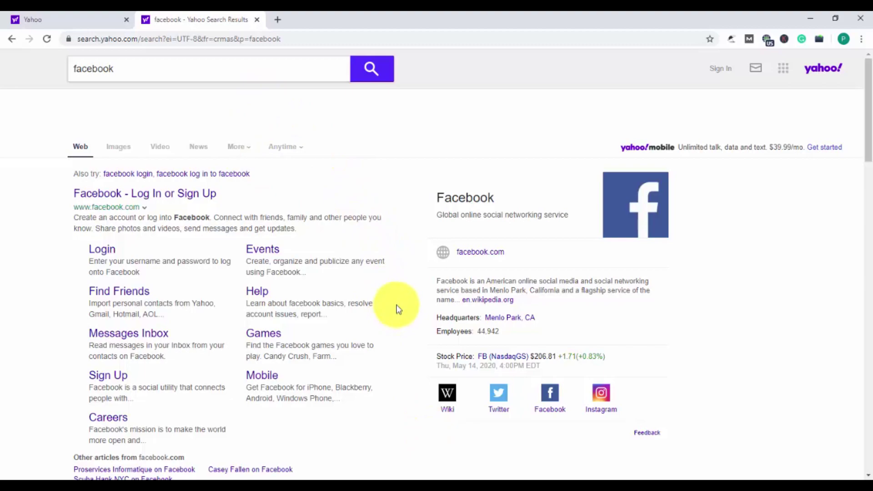
# Close the Facebook search results tab.
pyautogui.click(121, 16)
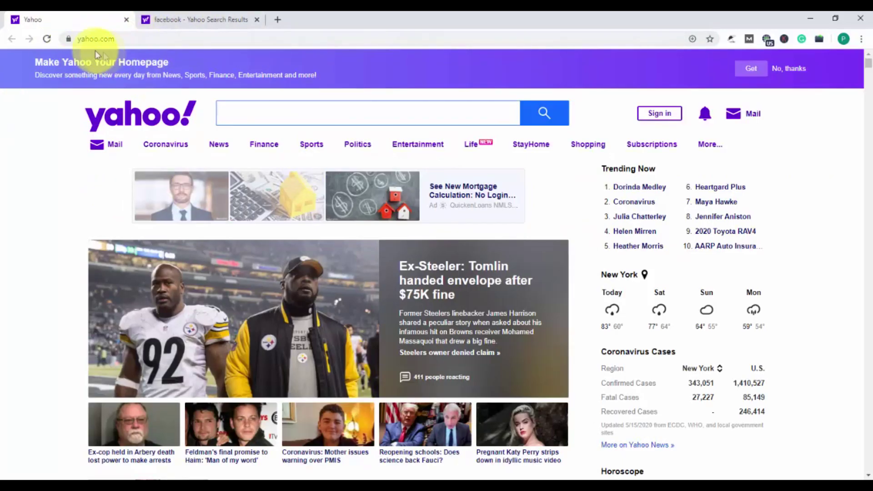
pyautogui.click(173, 20)
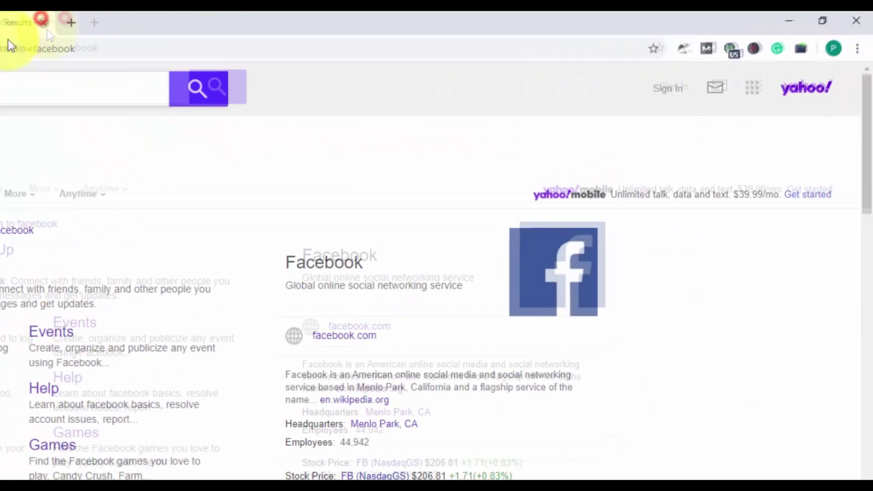
pyautogui.click(41, 19)
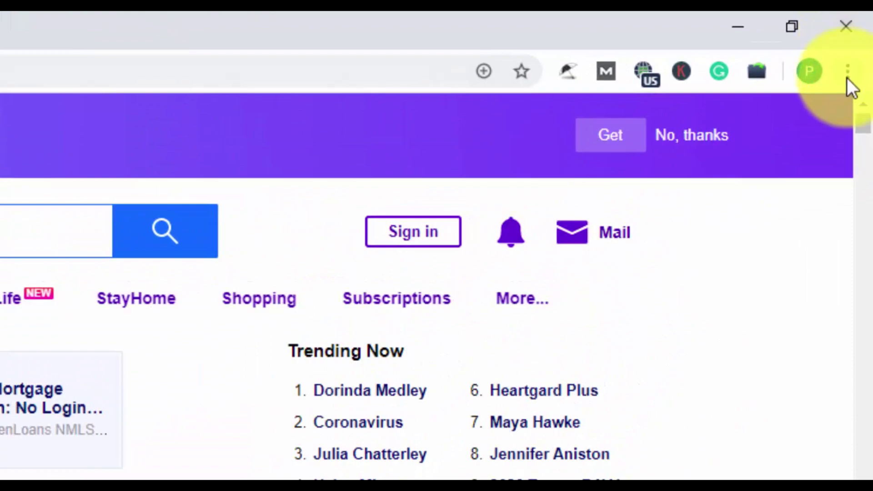
# In Chrome Settings, set the address-bar search engine to Google instead of Yahoo!
pyautogui.click(847, 76)
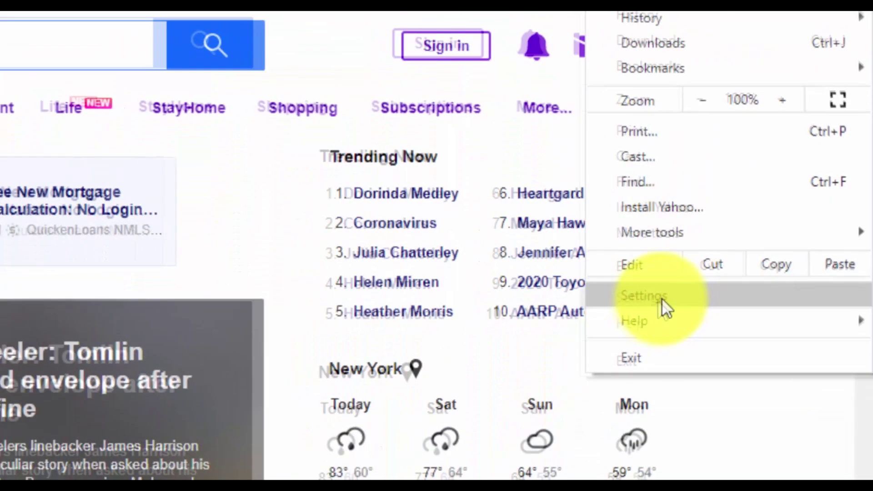
pyautogui.click(661, 298)
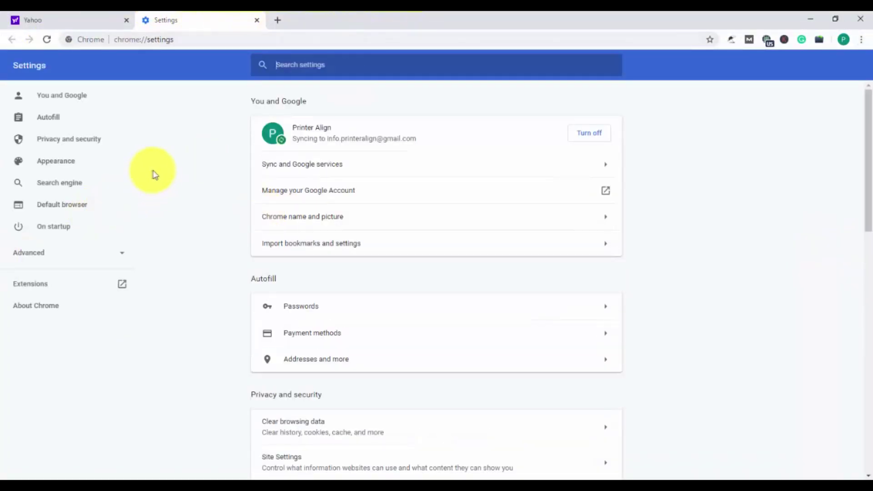
pyautogui.click(48, 188)
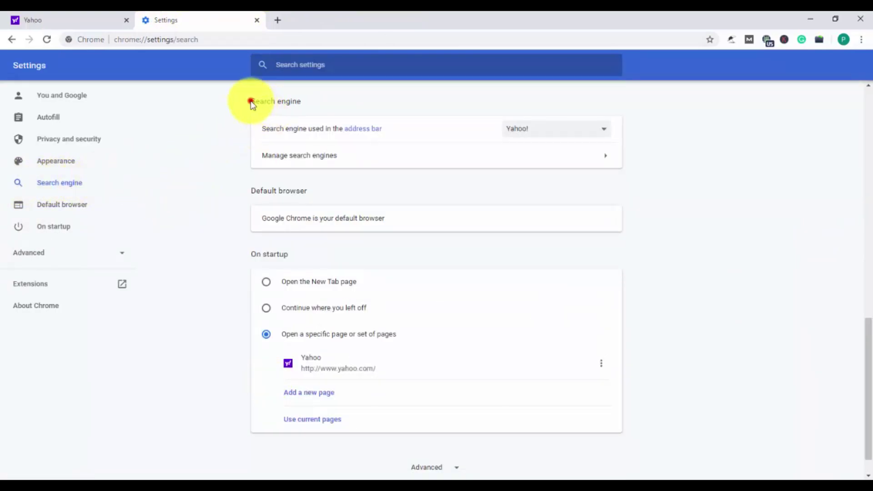
pyautogui.moveTo(251, 102); pyautogui.dragTo(302, 104)
pyautogui.click(306, 103)
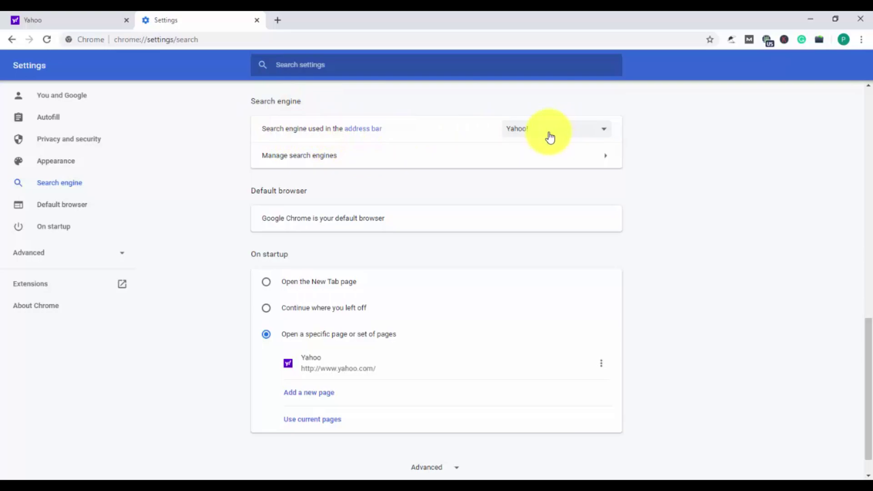
pyautogui.click(579, 133)
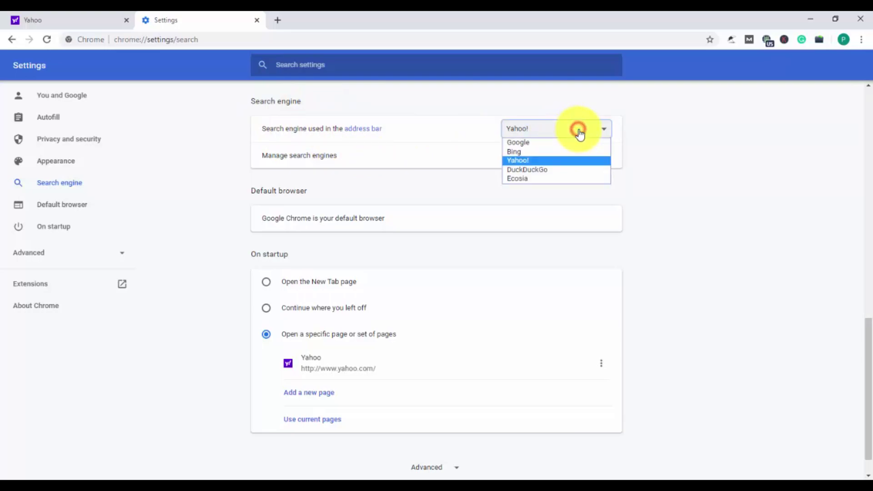
pyautogui.click(535, 144)
pyautogui.click(539, 133)
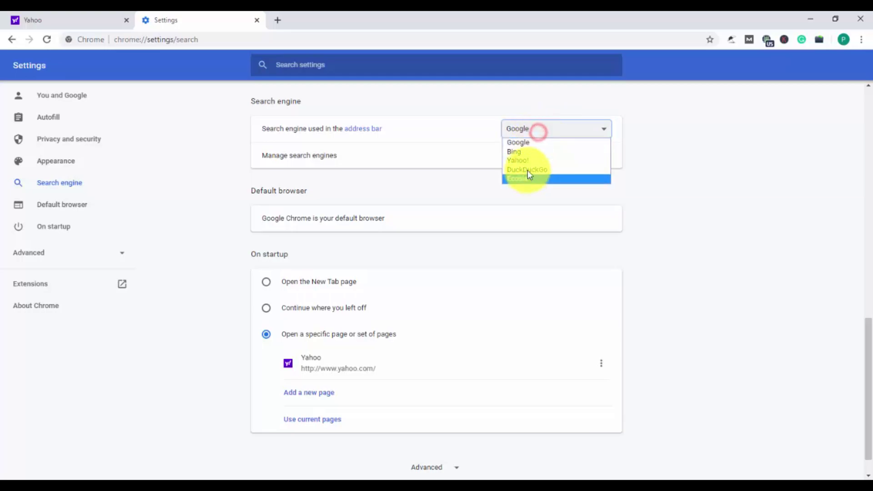
pyautogui.click(473, 121)
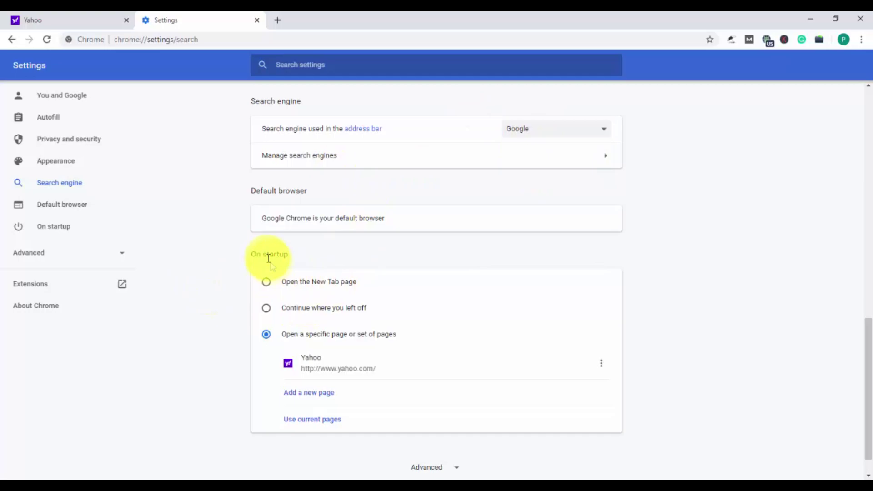
# Set On startup to 'Open the New Tab page', dropping the Yahoo startup page.
pyautogui.moveTo(252, 258); pyautogui.dragTo(298, 255)
pyautogui.click(298, 255)
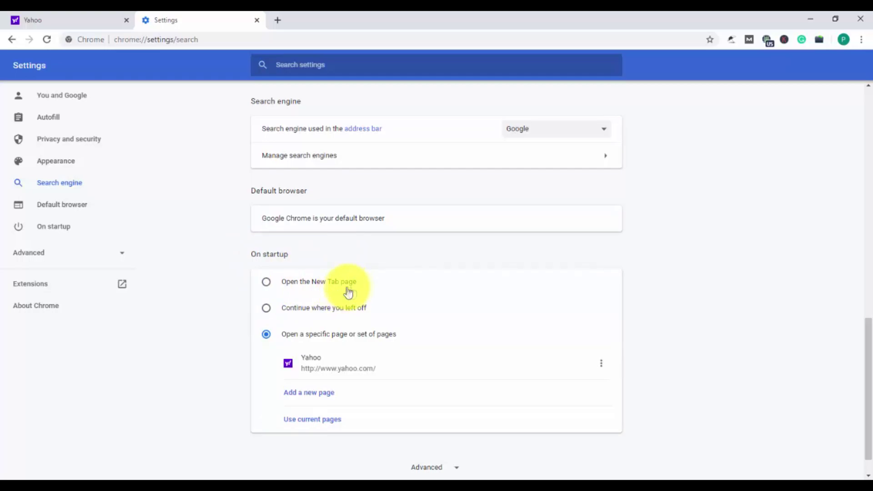
pyautogui.click(267, 283)
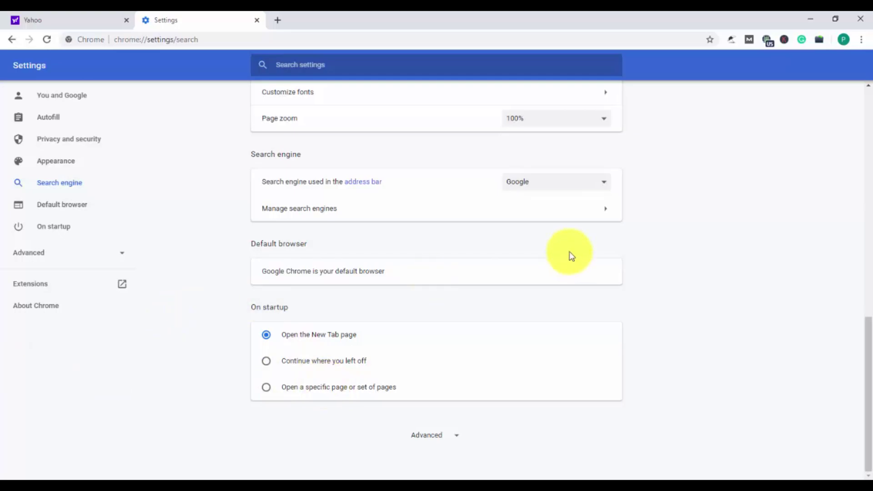
pyautogui.click(209, 116)
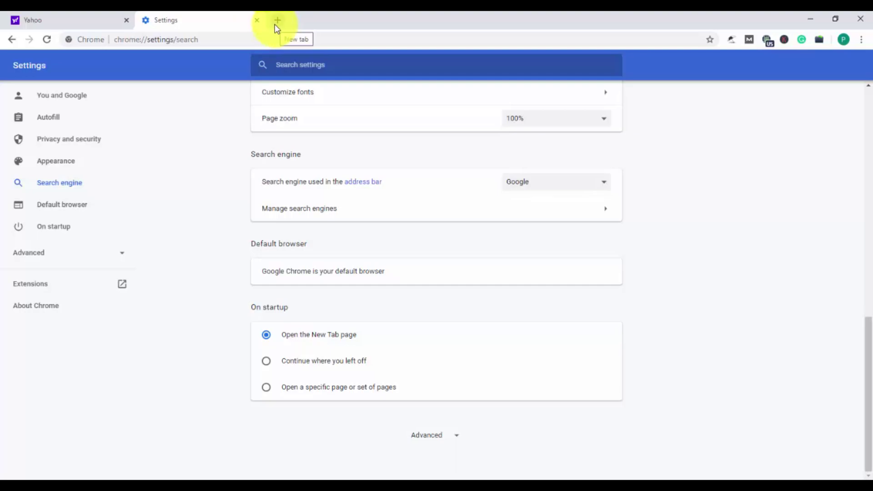
# Close the Settings window and search 'facebook' again, confirming Google Search results appear.
pyautogui.click(865, 18)
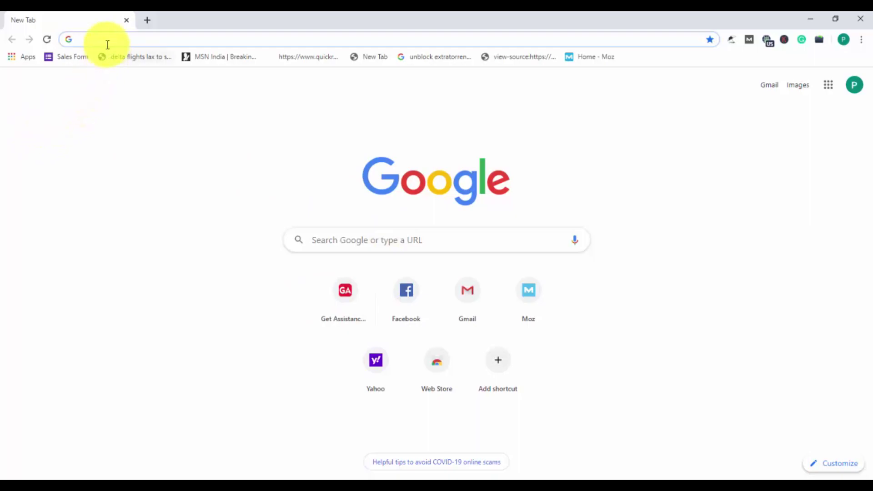
pyautogui.write('fac')
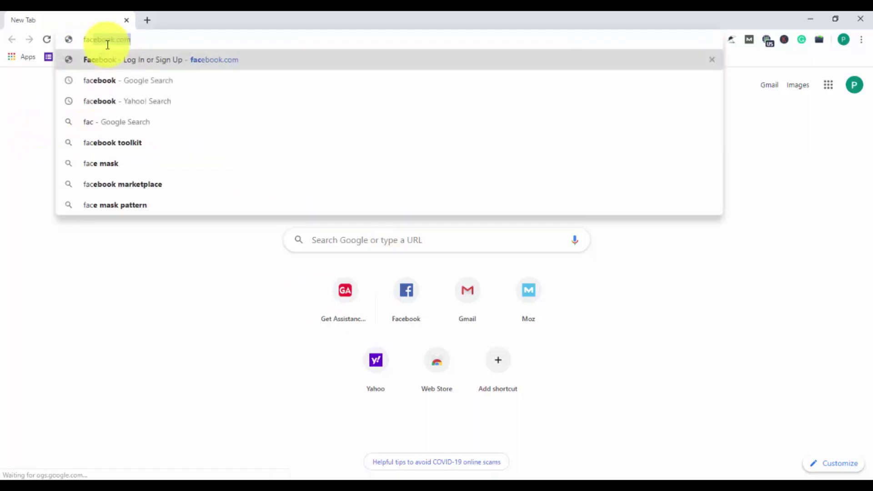
pyautogui.write('ebook')
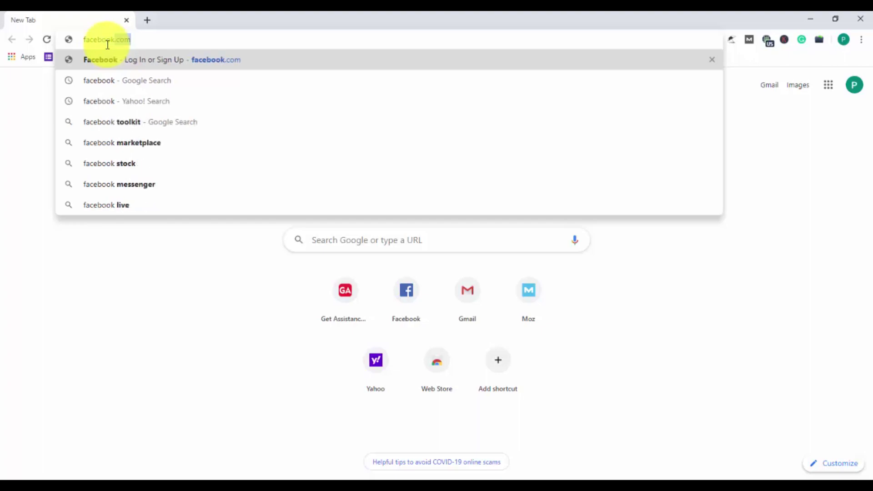
pyautogui.press('Delete')
pyautogui.press('Return')
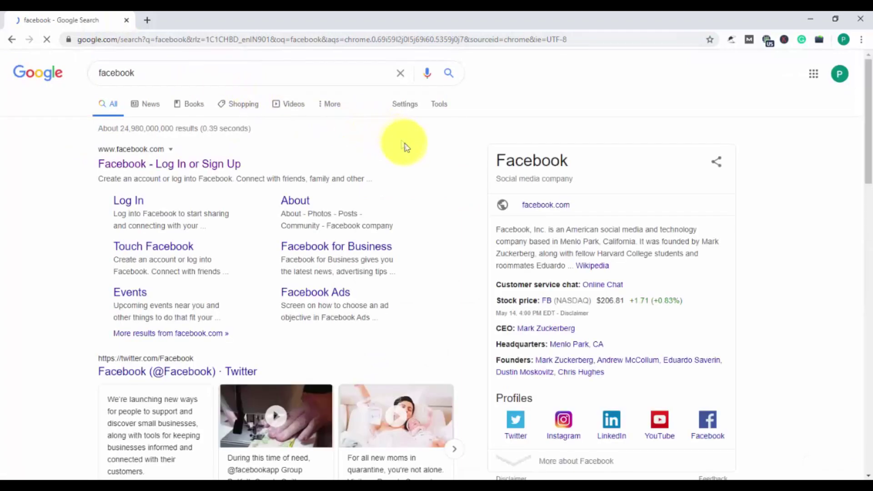
pyautogui.scroll(-2, 432, 202)
pyautogui.scroll(-4, 429, 199)
pyautogui.scroll(7, 428, 198)
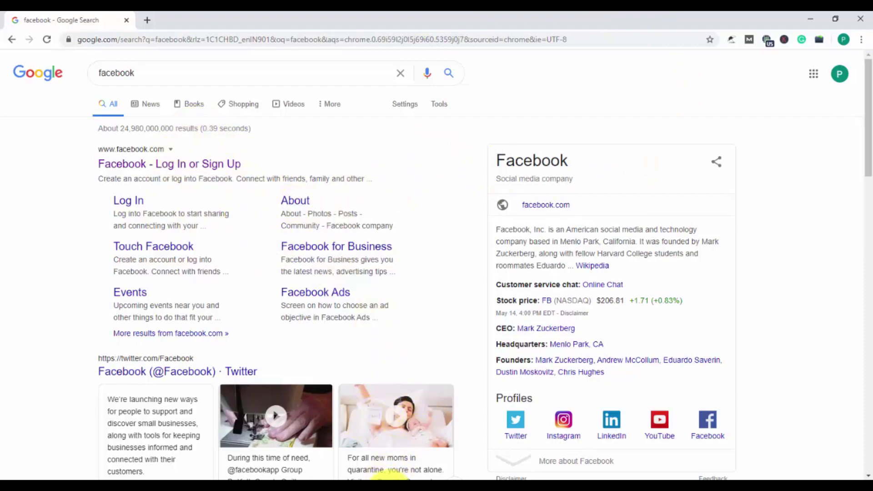
# Switch to the Firefox window showing Yahoo and open its main menu.
pyautogui.click(390, 472)
pyautogui.click(279, 464)
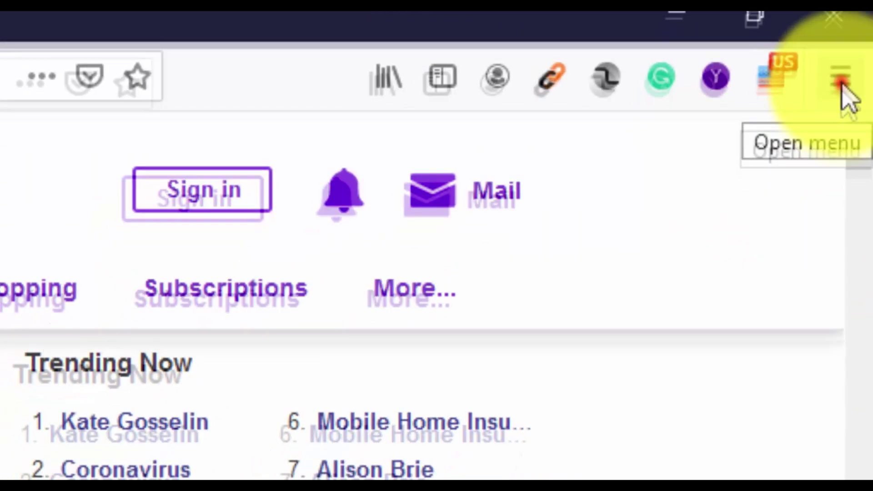
pyautogui.click(838, 119)
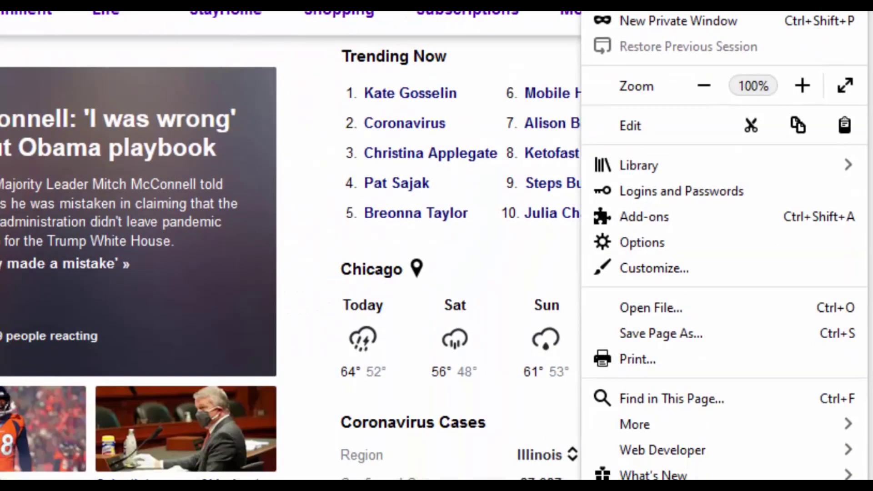
# Remove the Yahoo Homepage extension from the Add-ons Manager and confirm the removal.
pyautogui.click(667, 216)
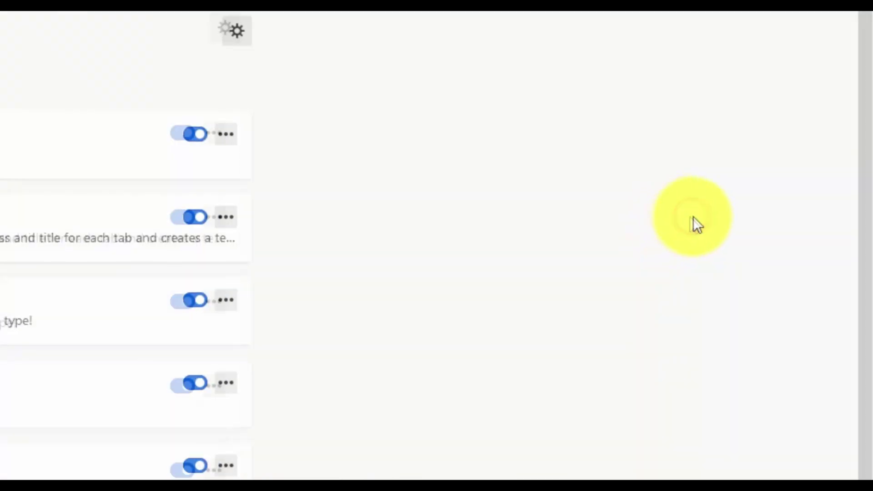
pyautogui.scroll(-3, 500, 273)
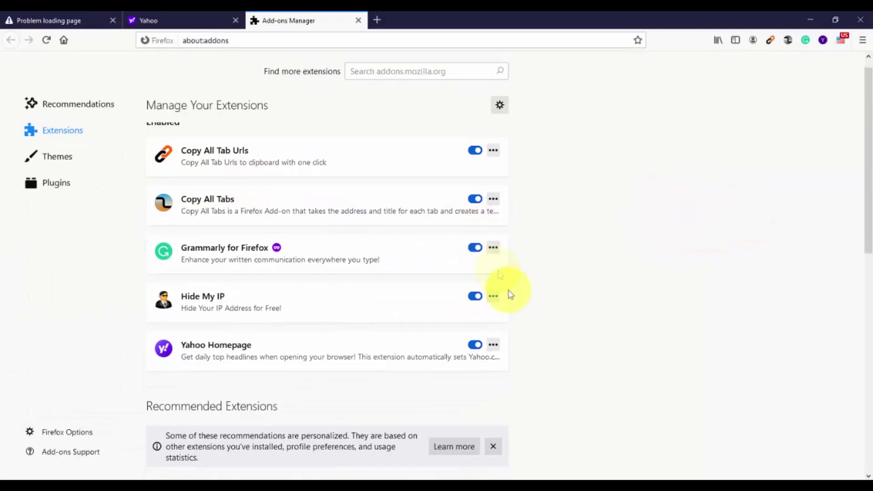
pyautogui.click(493, 248)
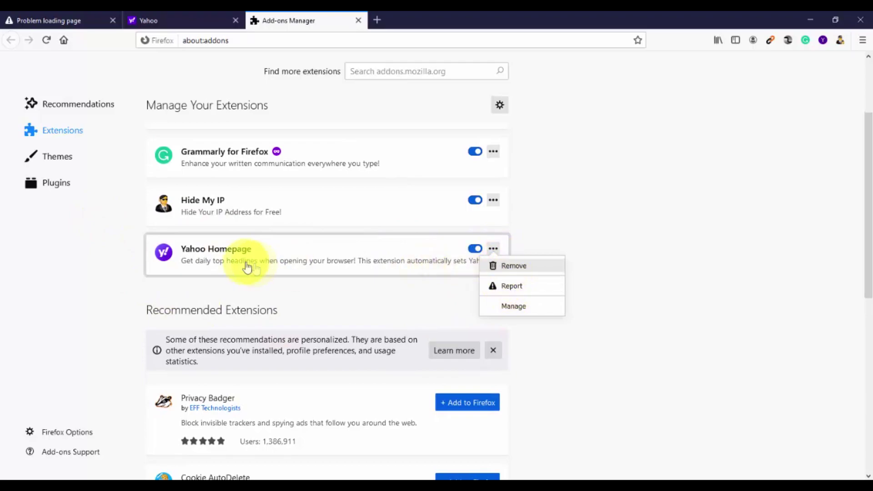
pyautogui.click(515, 268)
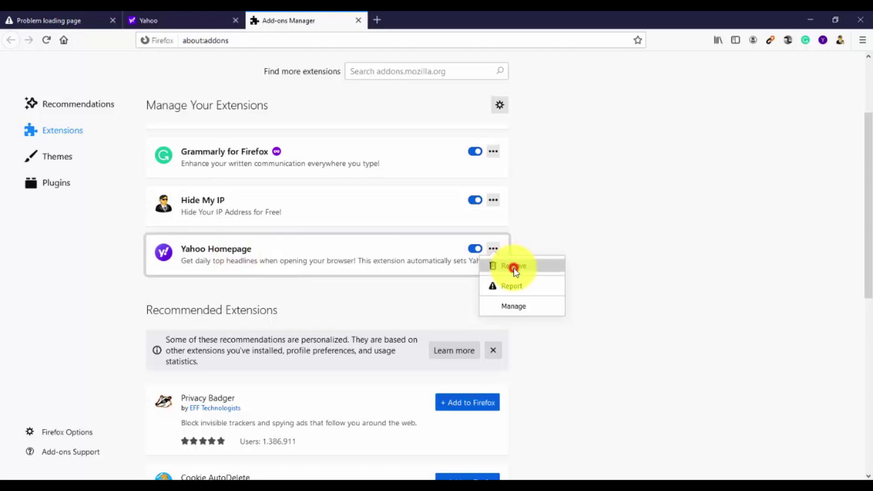
pyautogui.click(406, 271)
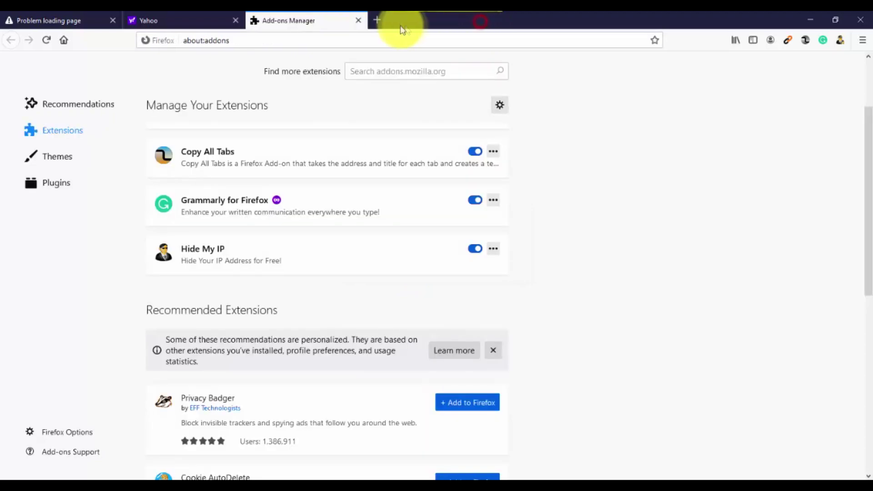
# Open two new tabs showing Firefox's default new-tab page.
pyautogui.click(378, 20)
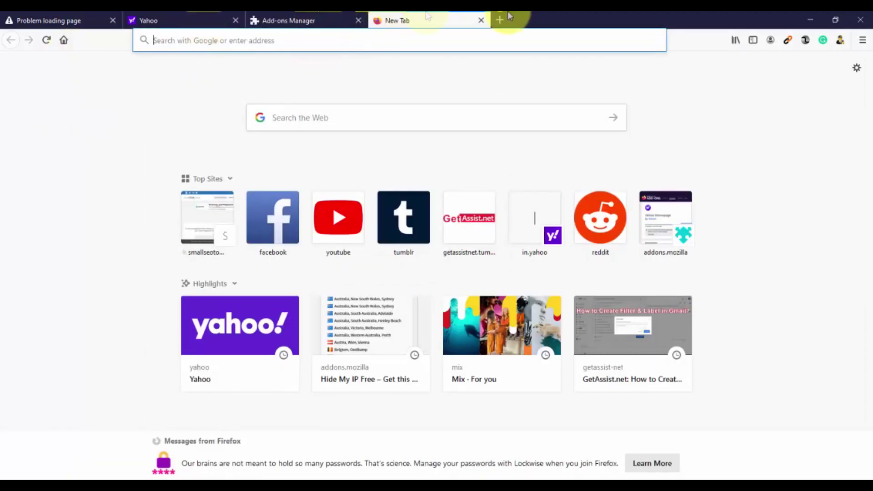
pyautogui.click(500, 19)
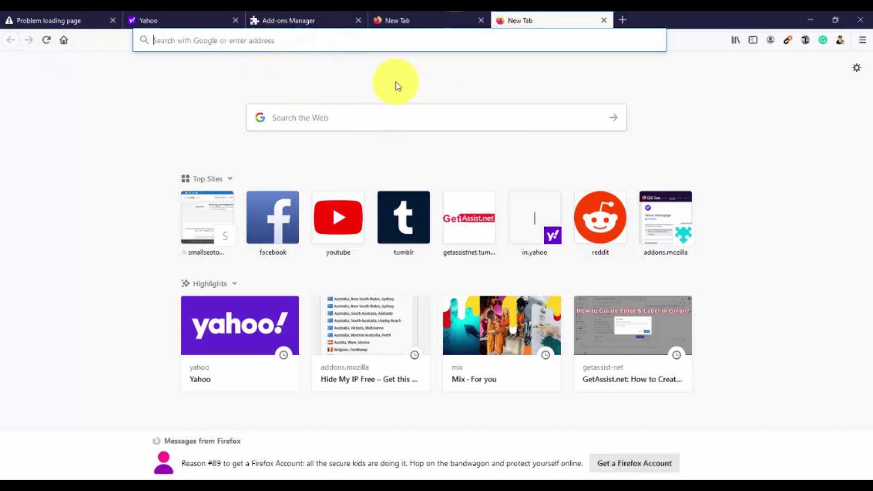
pyautogui.click(457, 16)
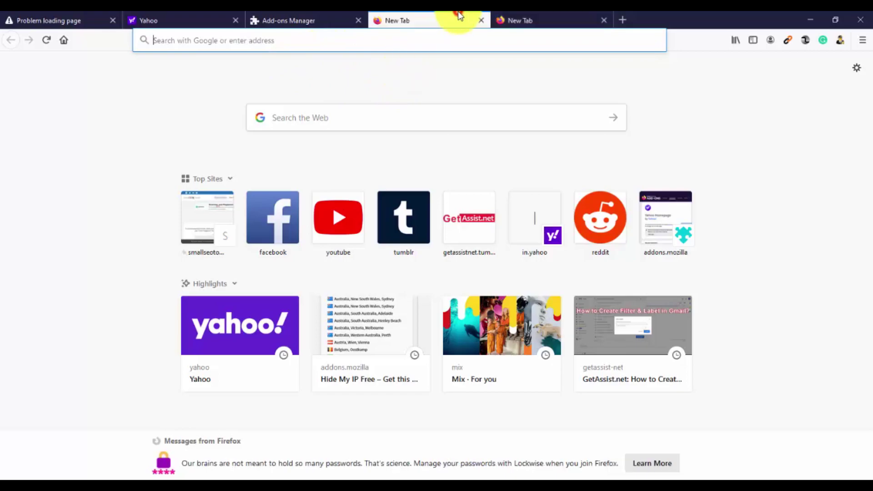
pyautogui.click(301, 20)
# Close the Yahoo tab and return to the Add-ons Manager.
pyautogui.click(243, 20)
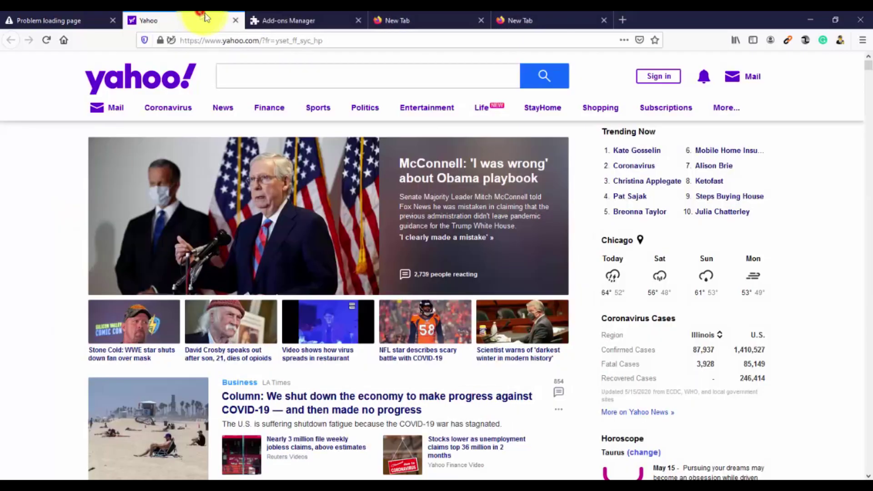
pyautogui.click(236, 20)
pyautogui.click(300, 17)
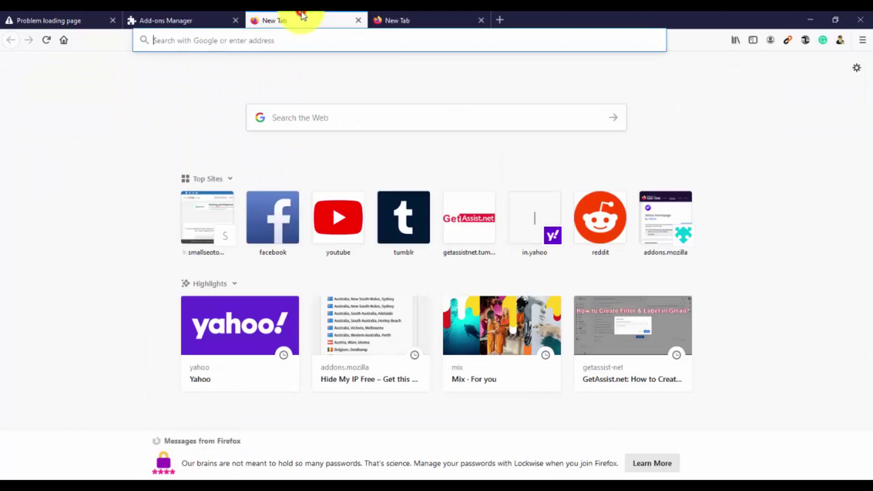
pyautogui.click(391, 19)
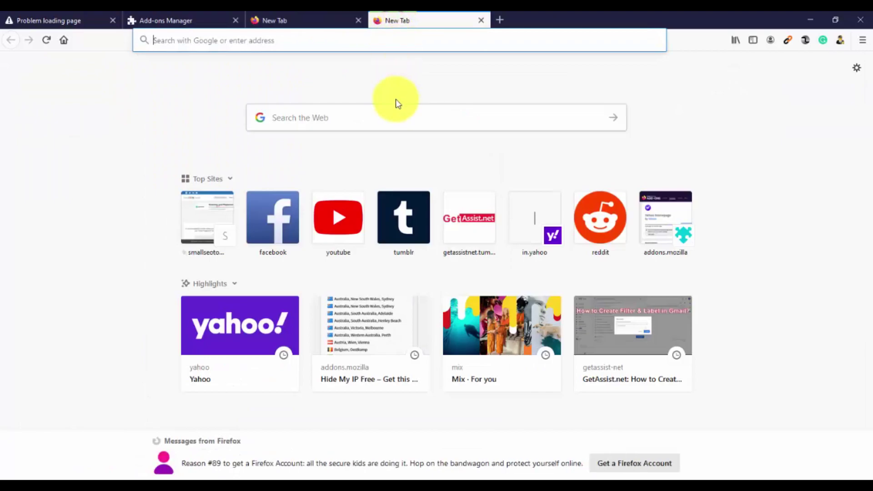
pyautogui.click(195, 18)
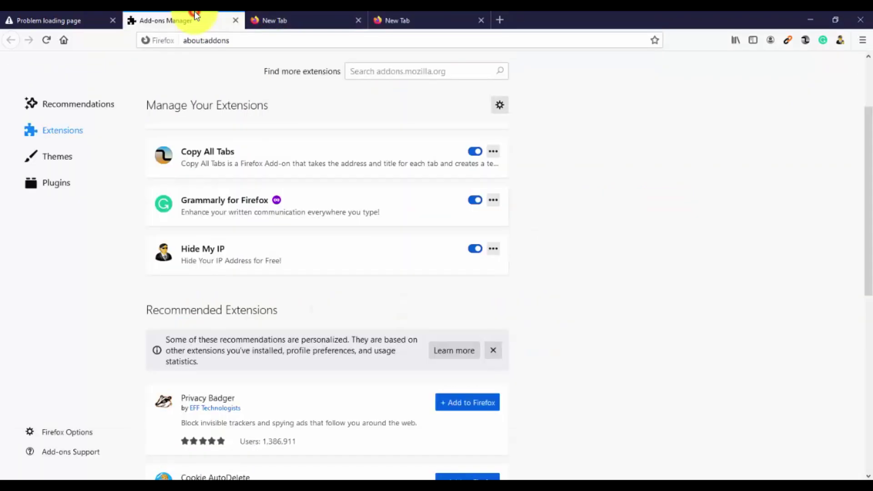